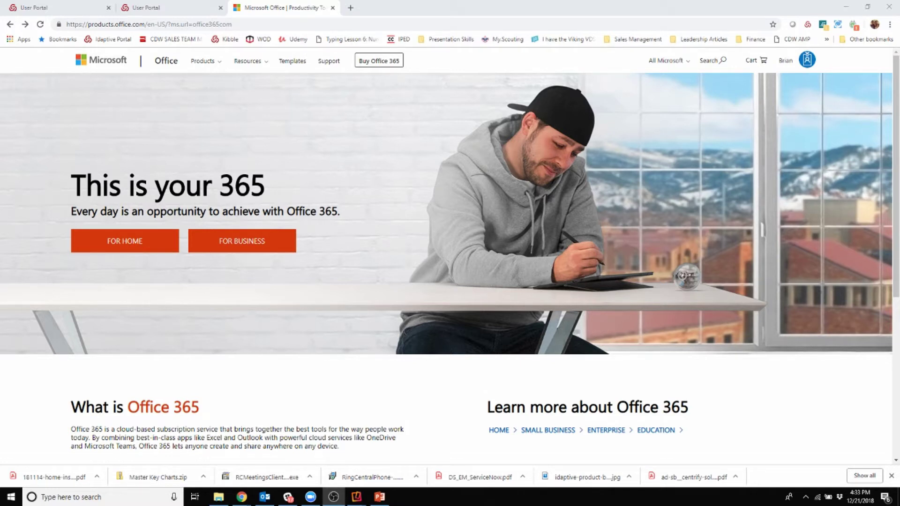
Check which user is signed in to Office, then switch to the incognito Chrome window
{"action": "left_click", "coordinate": [814, 68]}
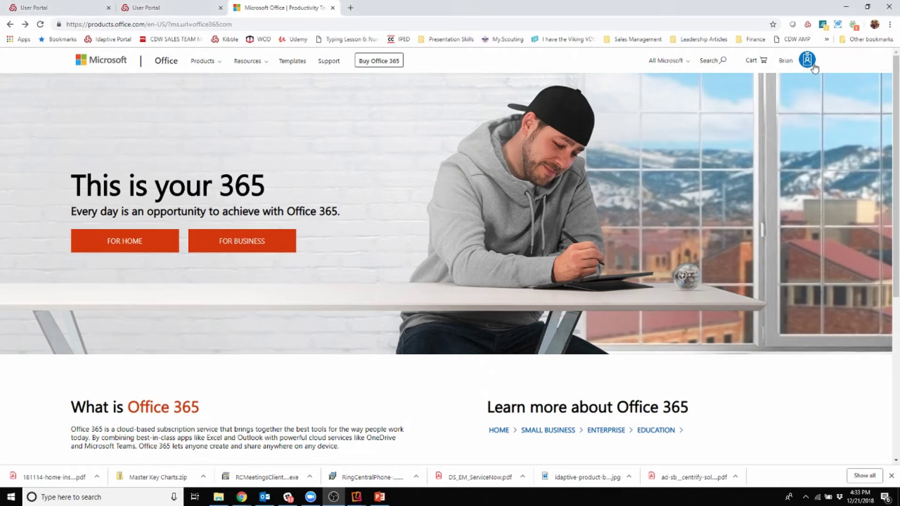
{"action": "left_click", "coordinate": [611, 69]}
{"action": "key", "text": "alt+Tab"}
{"action": "key", "text": "alt+Tab"}
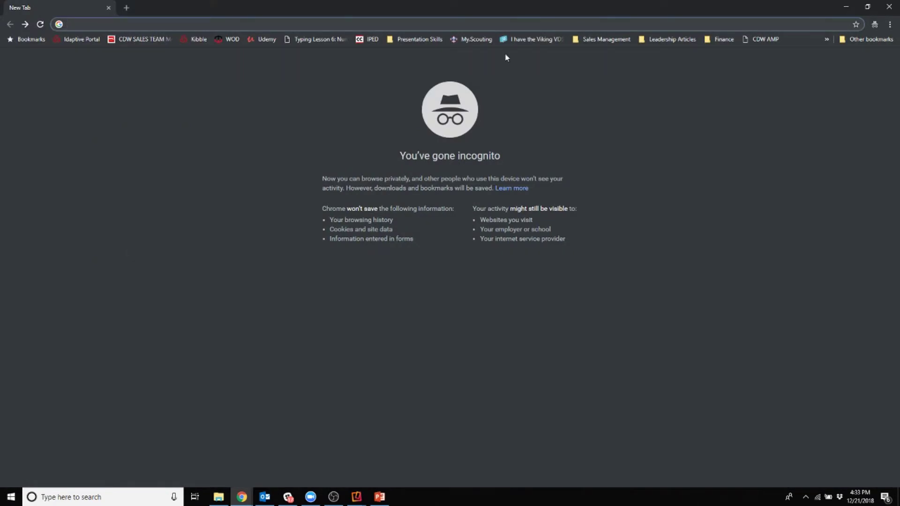
Load office.com and submit the work e-mail address on the Microsoft sign-in page
{"action": "left_click", "coordinate": [25, 24]}
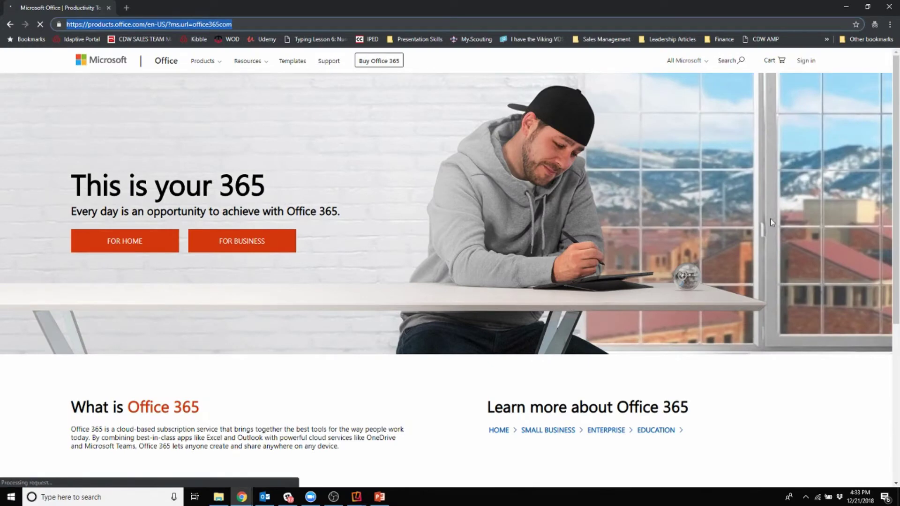
{"action": "left_click", "coordinate": [804, 61]}
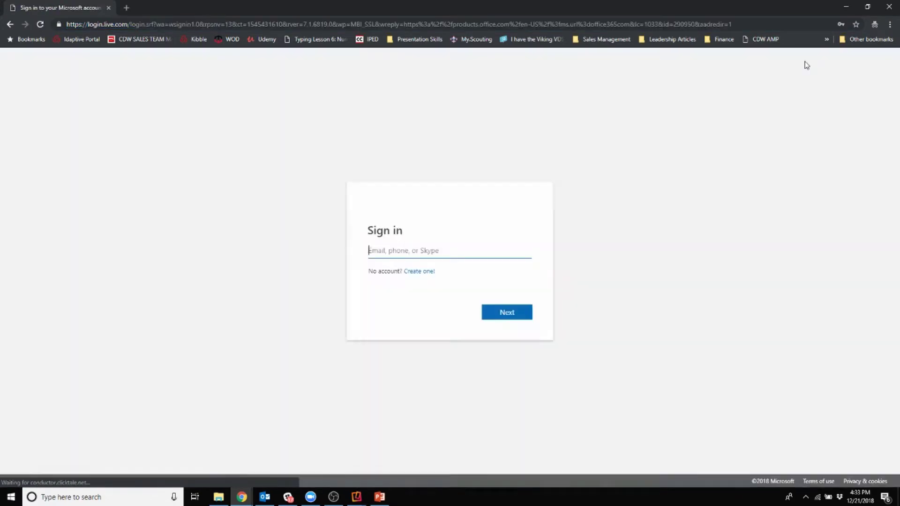
{"action": "key", "text": "ctrl+v"}
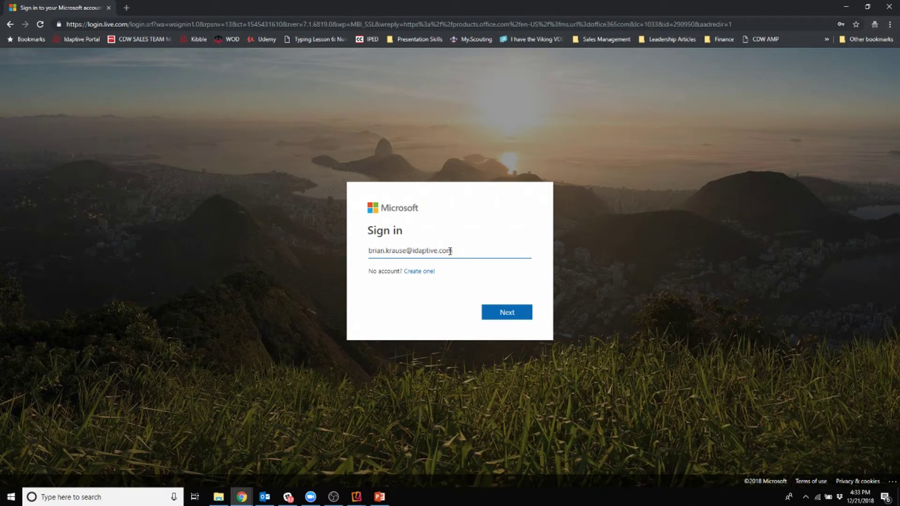
{"action": "left_click", "coordinate": [504, 313]}
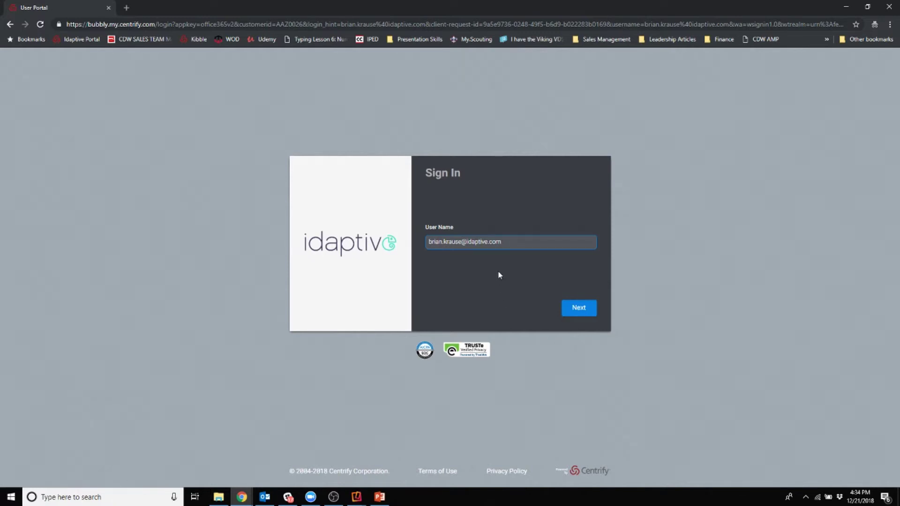
Enter the Idaptive password and request a text-message verification code
{"action": "left_click", "coordinate": [578, 307]}
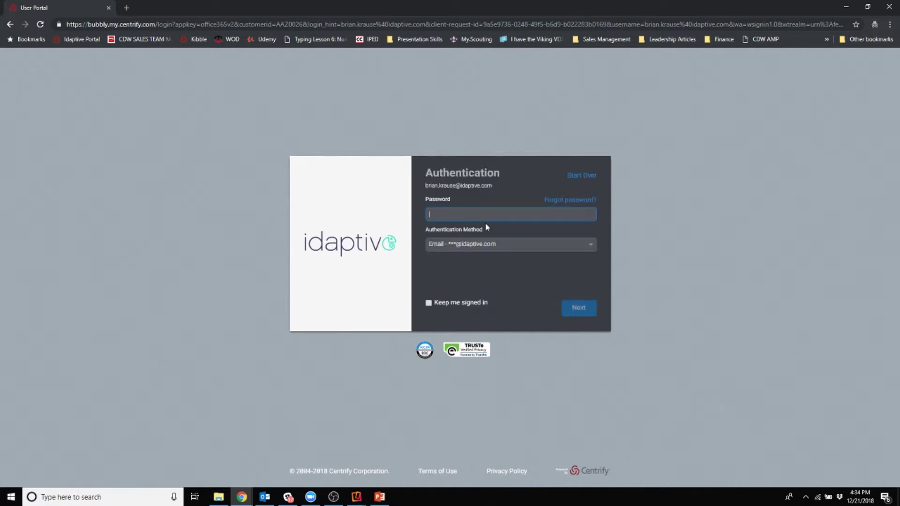
{"action": "type", "text": "********"}
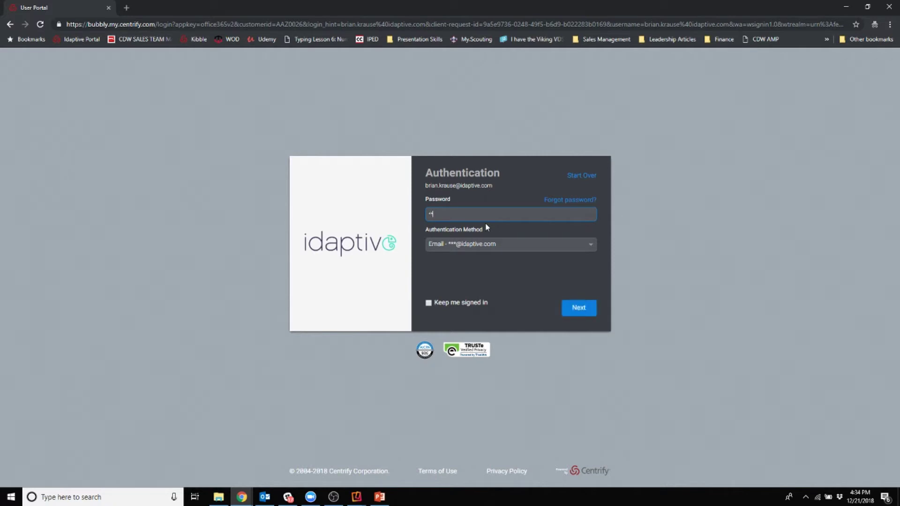
{"action": "type", "text": "***"}
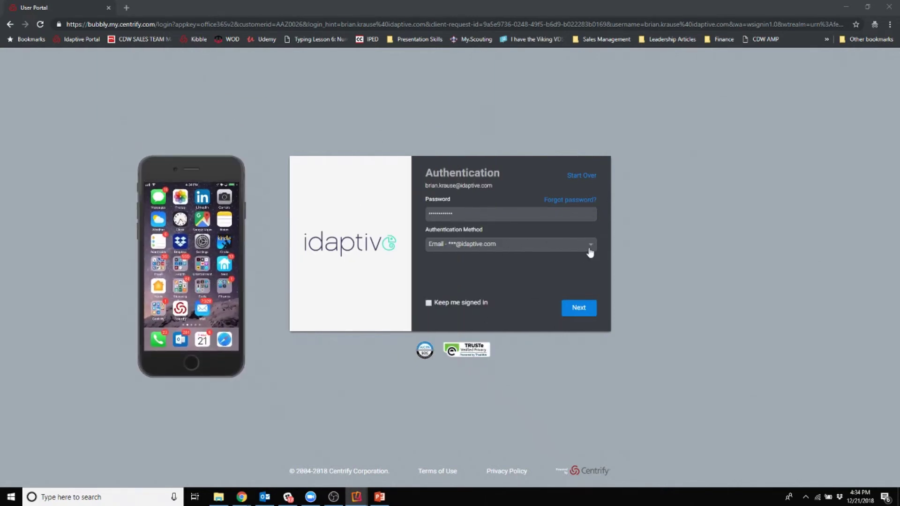
{"action": "left_click", "coordinate": [590, 252]}
{"action": "left_click", "coordinate": [504, 283]}
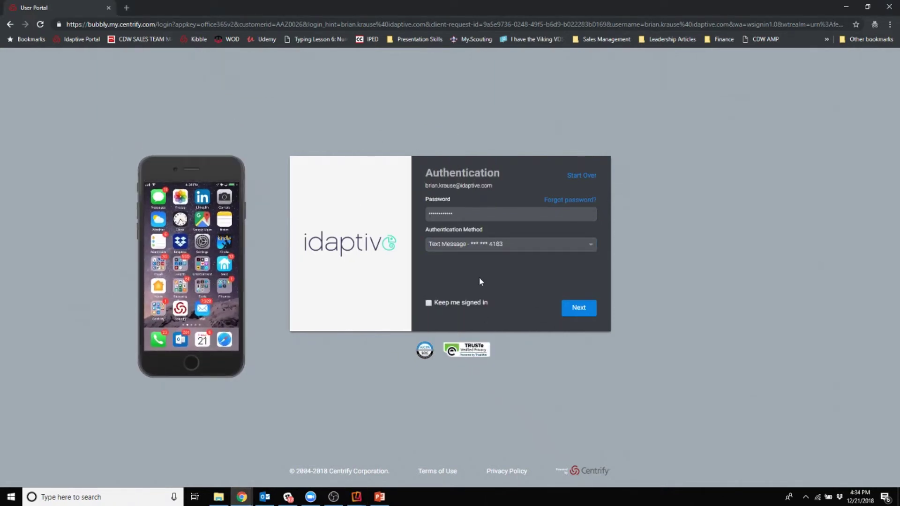
{"action": "left_click", "coordinate": [569, 305]}
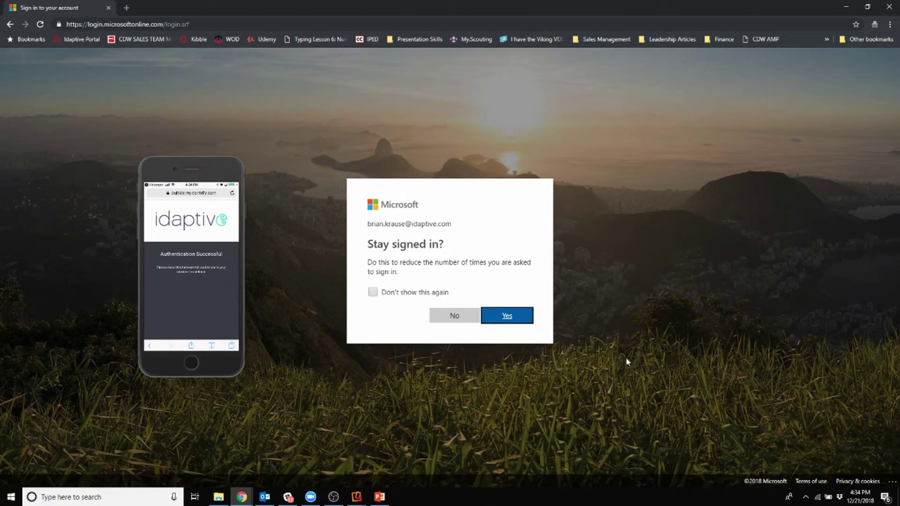
Stay signed in to Office 365, then switch to the regular window's Idaptive sign-in page
{"action": "left_click", "coordinate": [513, 318]}
{"action": "mouse_move", "coordinate": [175, 294]}
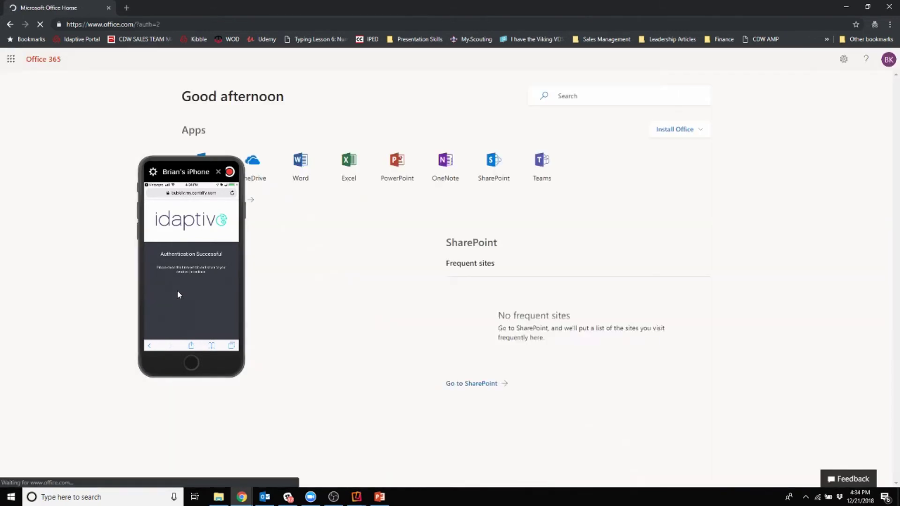
{"action": "left_click_drag", "start_coordinate": [177, 290], "coordinate": [397, 280]}
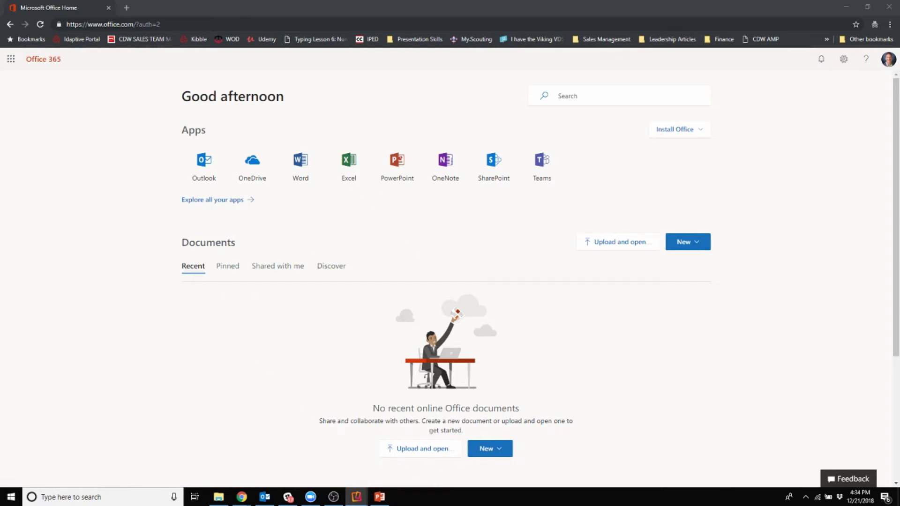
{"action": "key", "text": "alt+Tab"}
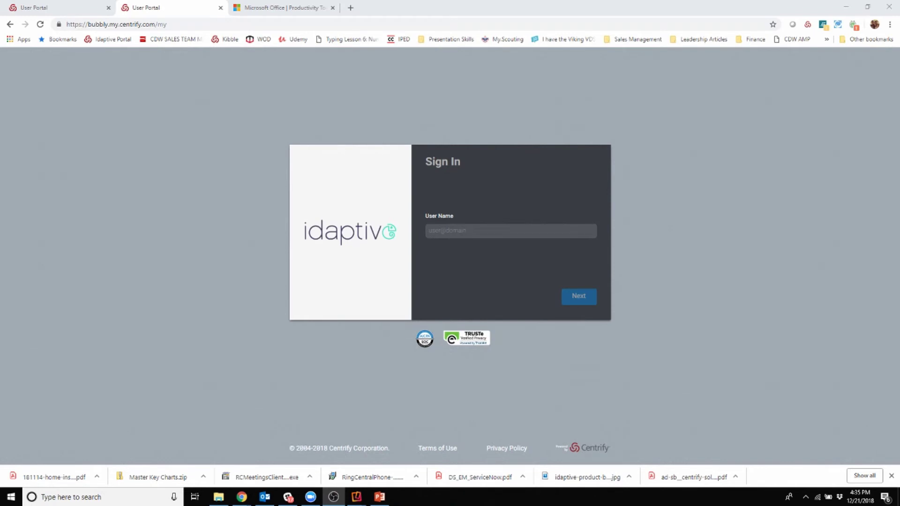
Fill in the saved Idaptive user name and continue to the password step
{"action": "left_click", "coordinate": [481, 230]}
{"action": "key", "text": "Down"}
{"action": "key", "text": "Return"}
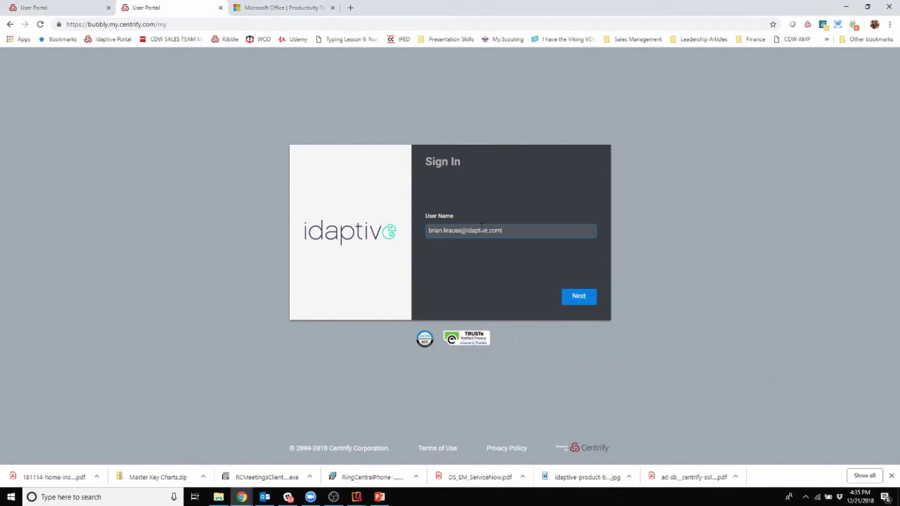
{"action": "left_click", "coordinate": [587, 295]}
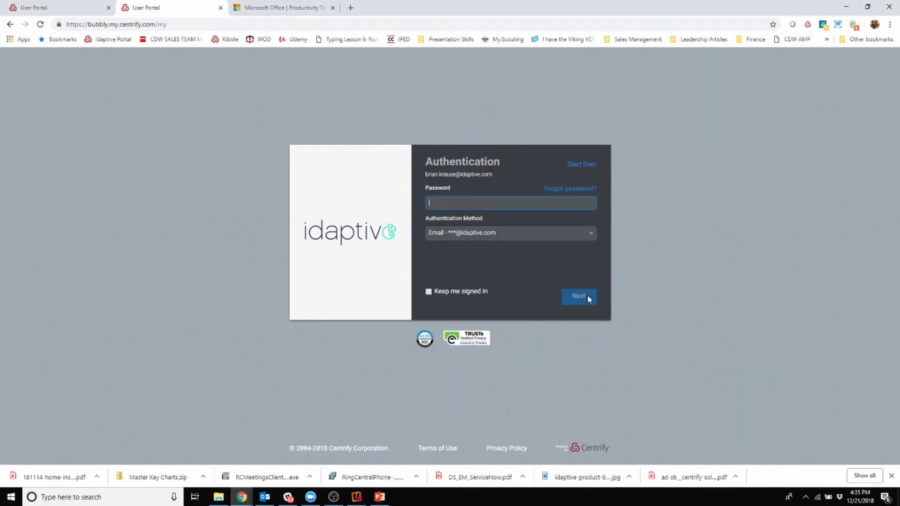
Enter the account password and choose Text Message as the verification method
{"action": "type", "text": "**********"}
{"action": "left_click", "coordinate": [570, 233]}
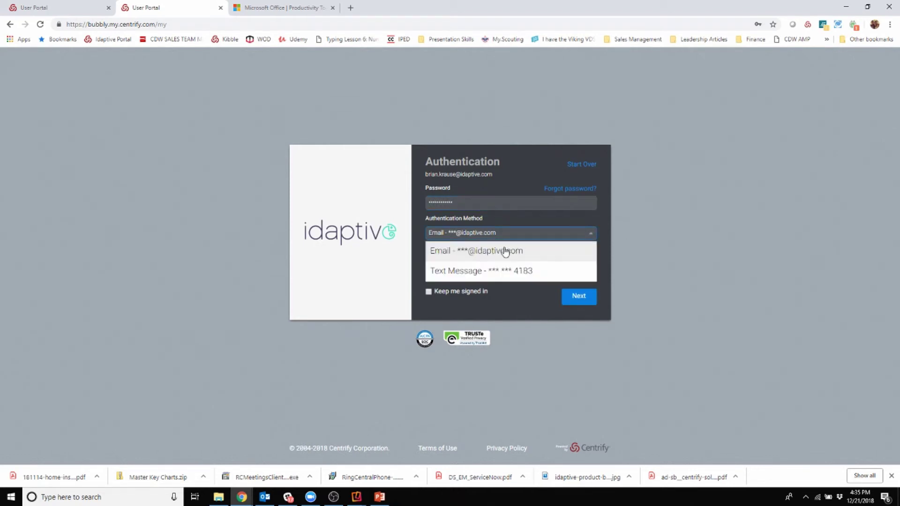
{"action": "left_click", "coordinate": [458, 274]}
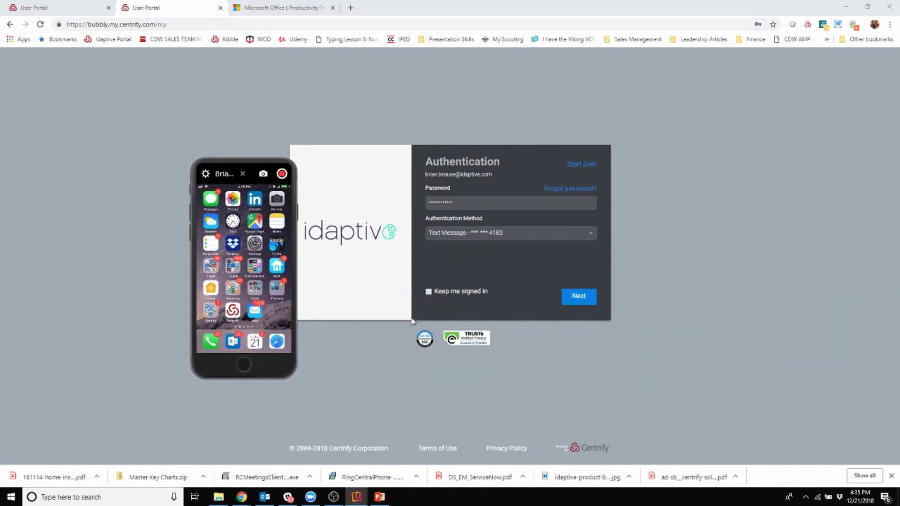
Complete the text-message verification to reach the Idaptive Apps page and focus Search Apps
{"action": "left_click", "coordinate": [576, 304]}
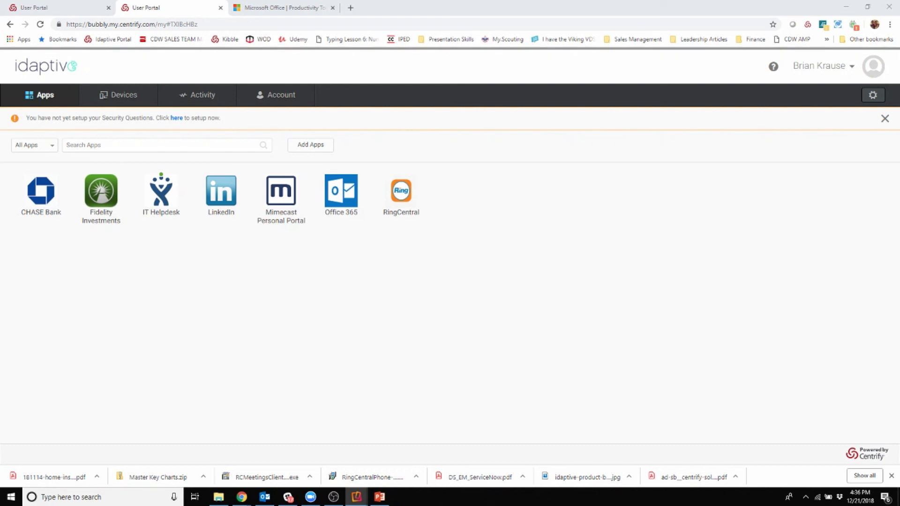
{"action": "left_click", "coordinate": [159, 145]}
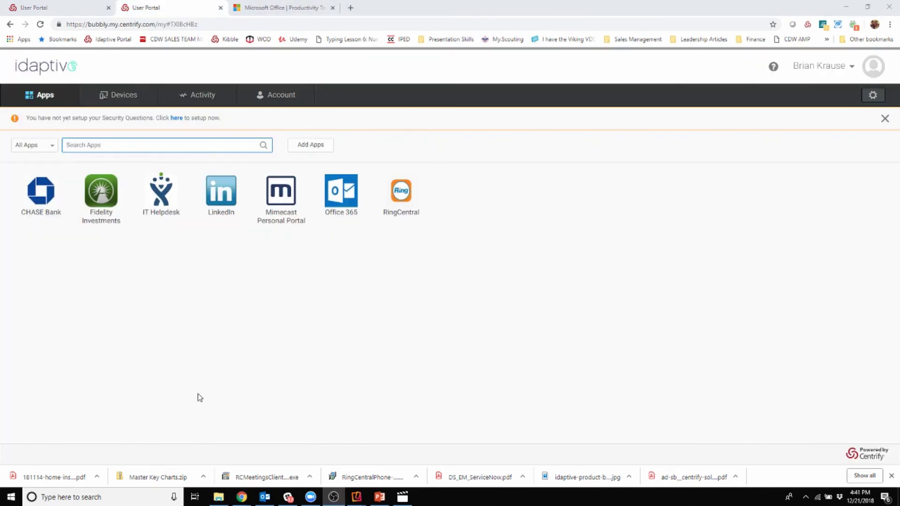
{"action": "left_click", "coordinate": [118, 495]}
Search for 'word', launch the Word desktop app and start a blank document
{"action": "type", "text": "wo"}
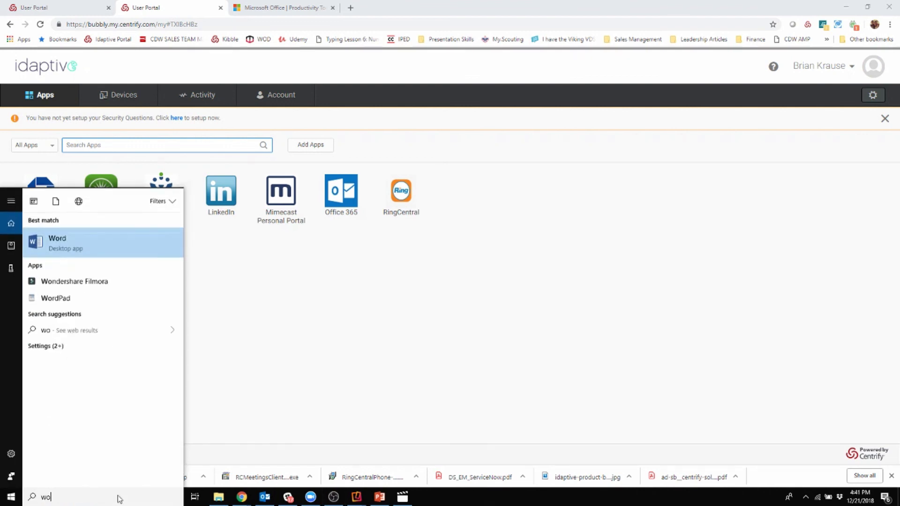
{"action": "type", "text": "rd"}
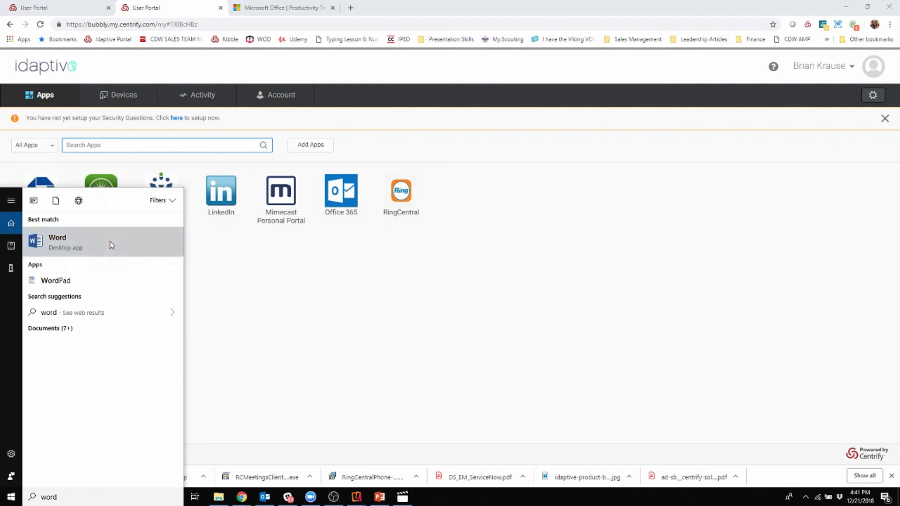
{"action": "left_click", "coordinate": [112, 244]}
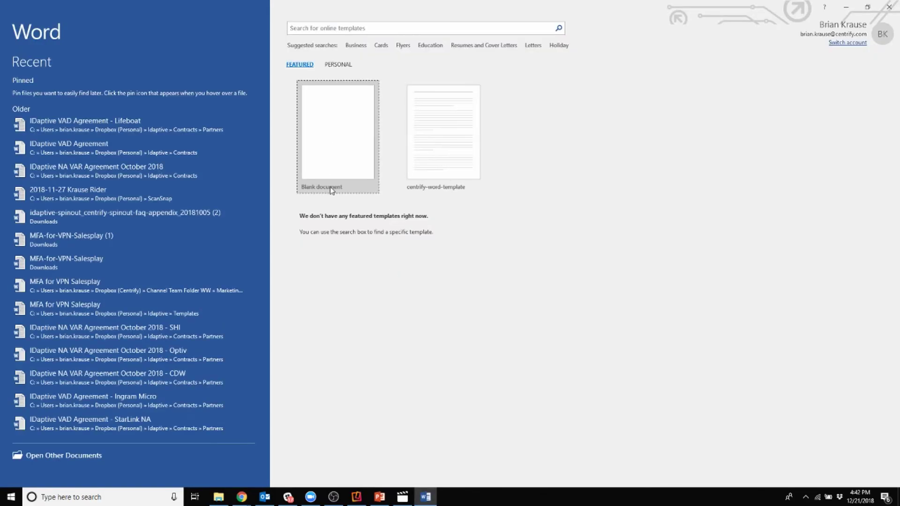
{"action": "left_click", "coordinate": [336, 140]}
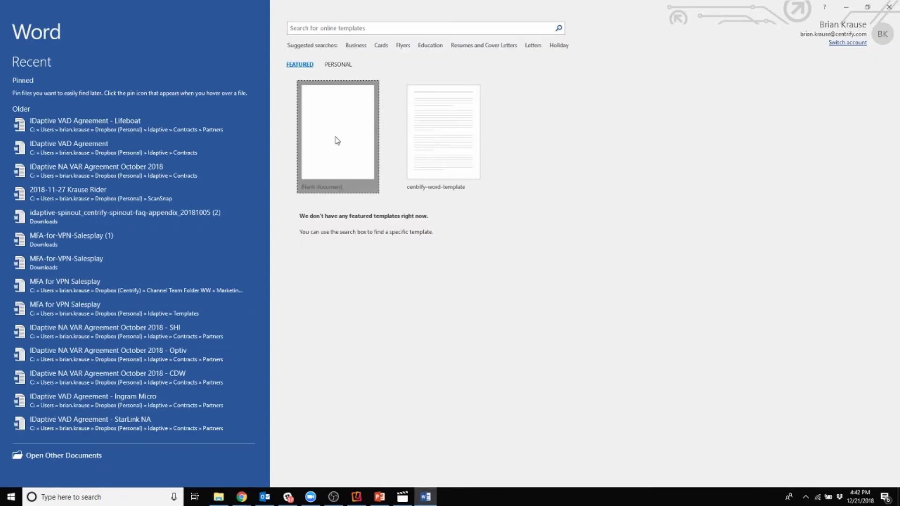